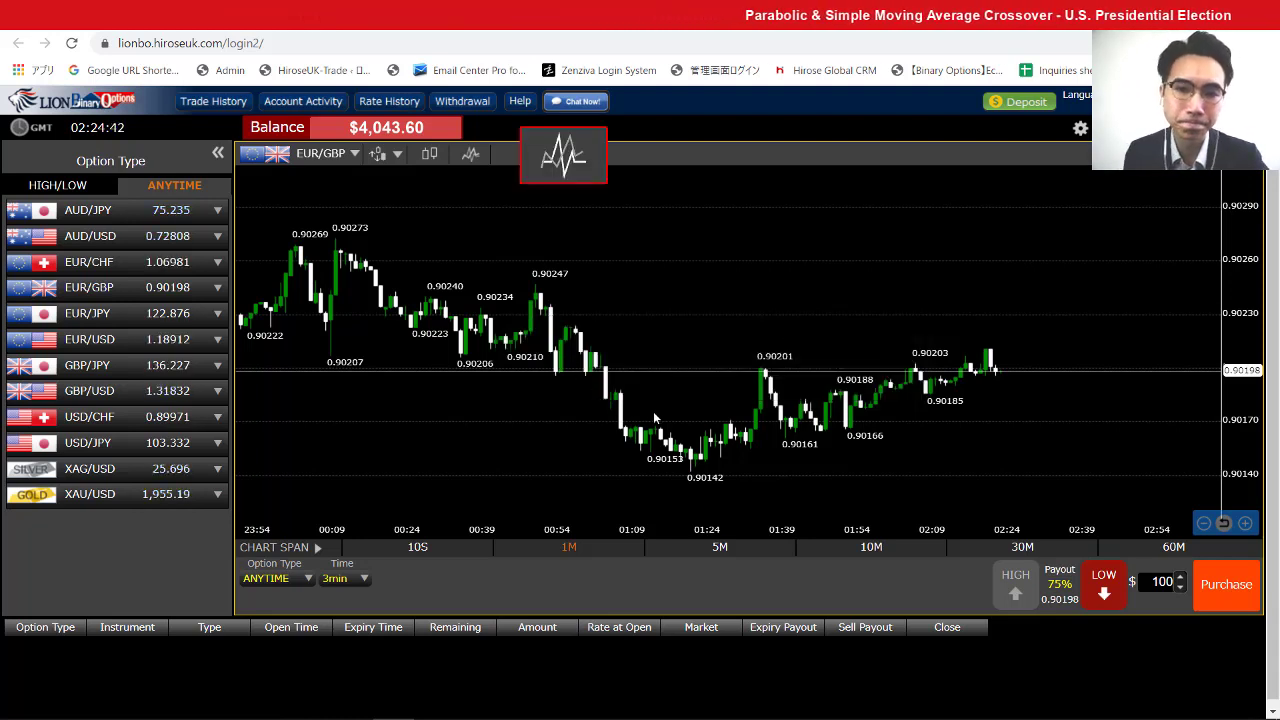
Open the Technical indicator panel for the EUR/GBP 1-minute chart.
{"action": "left_click", "coordinate": [472, 156]}
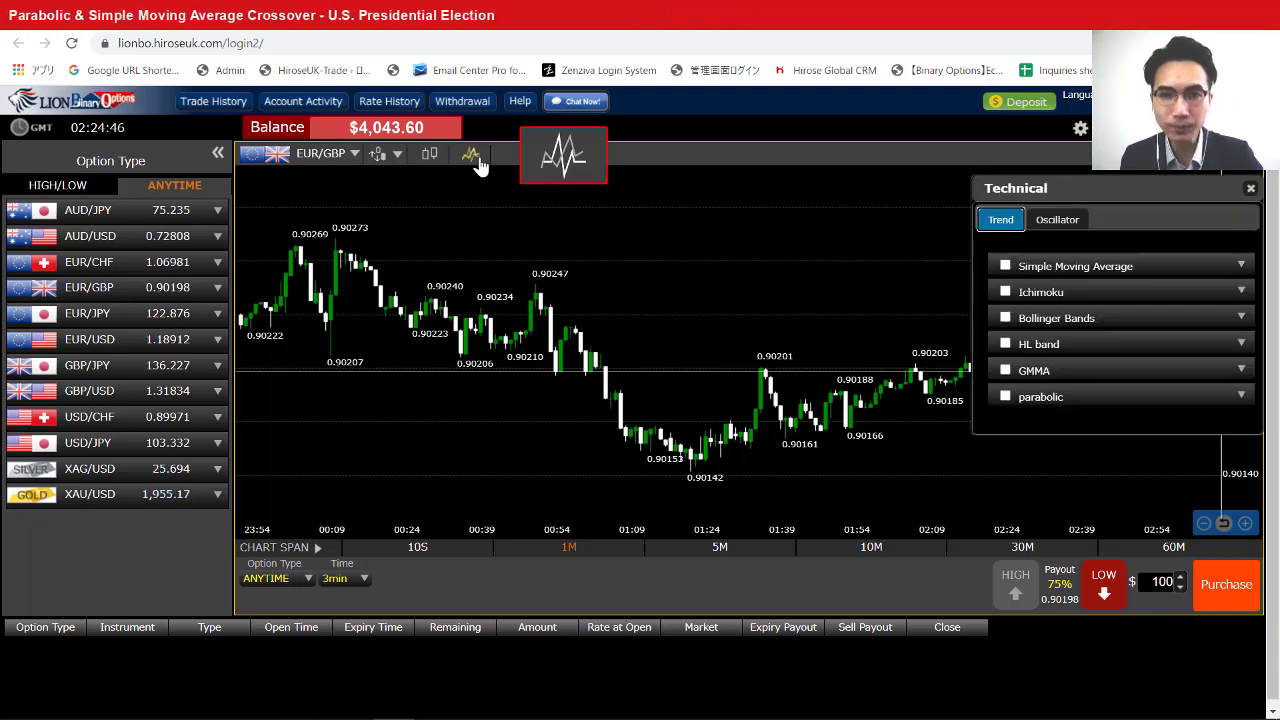
Apply Simple Moving Average so SMA1, SMA2 and SMA3 lines appear, and expand its settings.
{"action": "left_click", "coordinate": [1006, 267]}
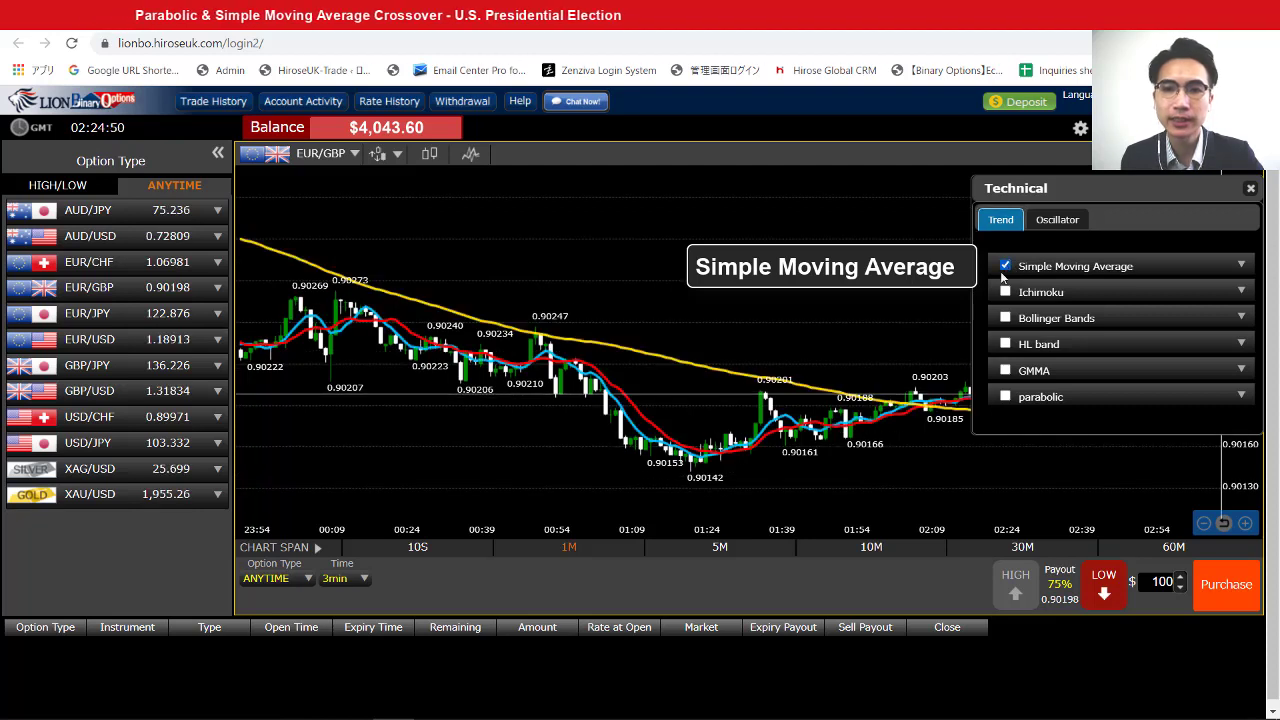
{"action": "left_click", "coordinate": [1242, 268]}
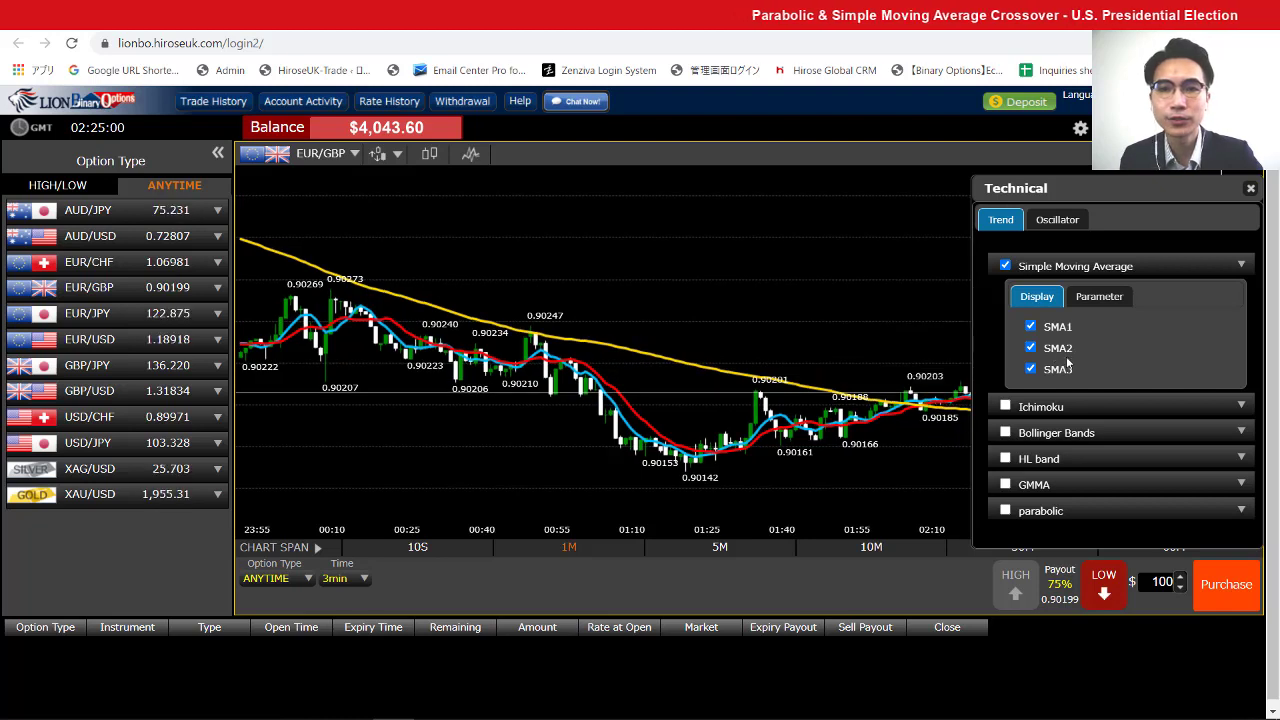
Set the SMA periods to 7, 13 and 100, then add the parabolic indicator.
{"action": "left_click", "coordinate": [1100, 312]}
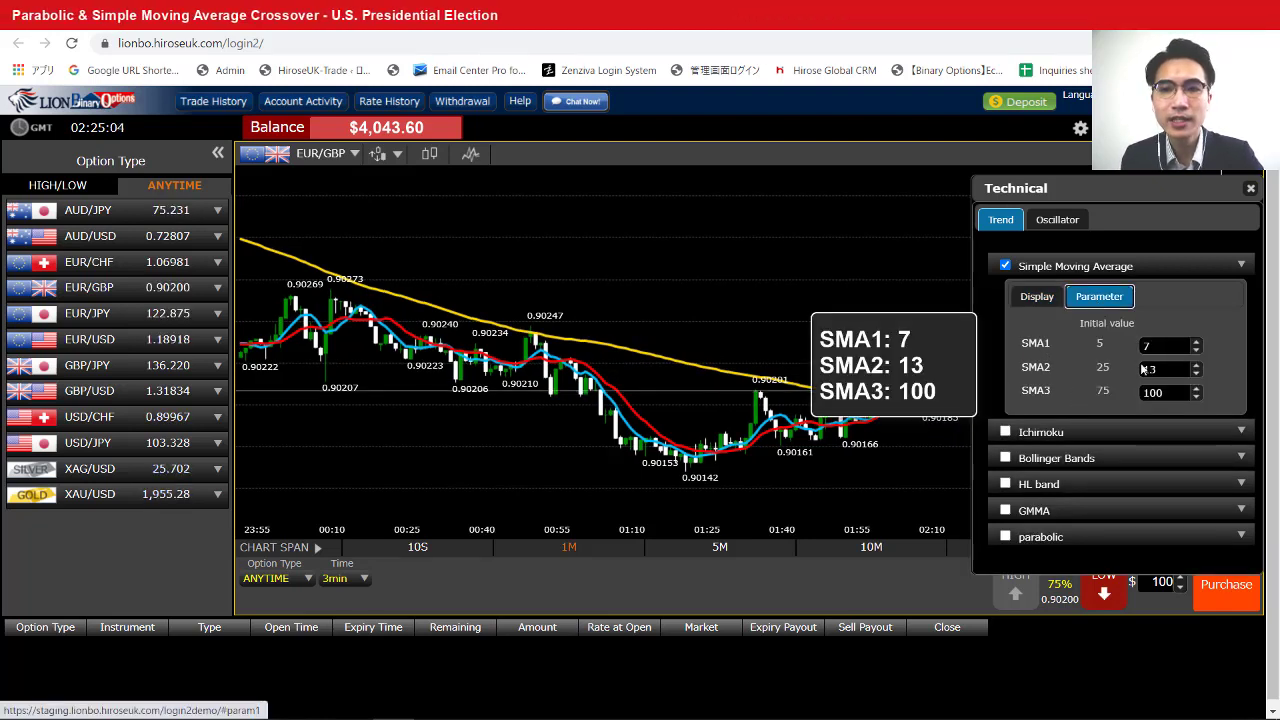
{"action": "double_click", "coordinate": [1146, 345]}
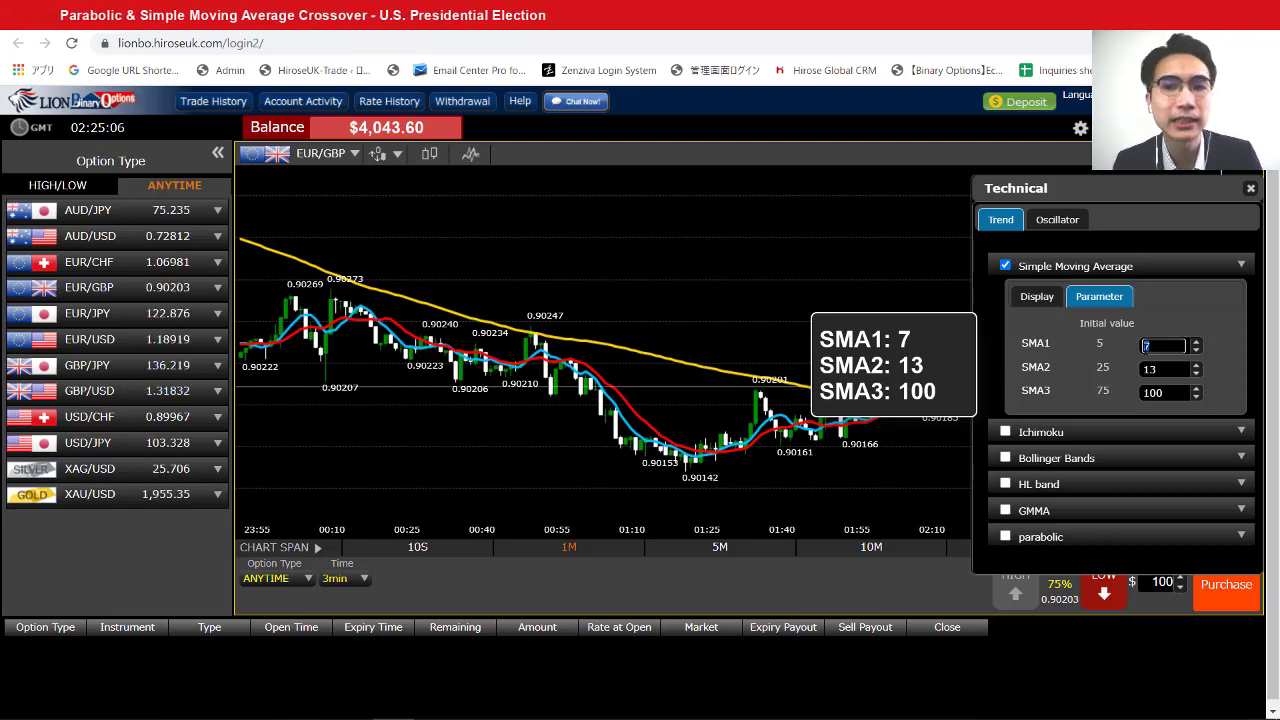
{"action": "double_click", "coordinate": [1146, 369]}
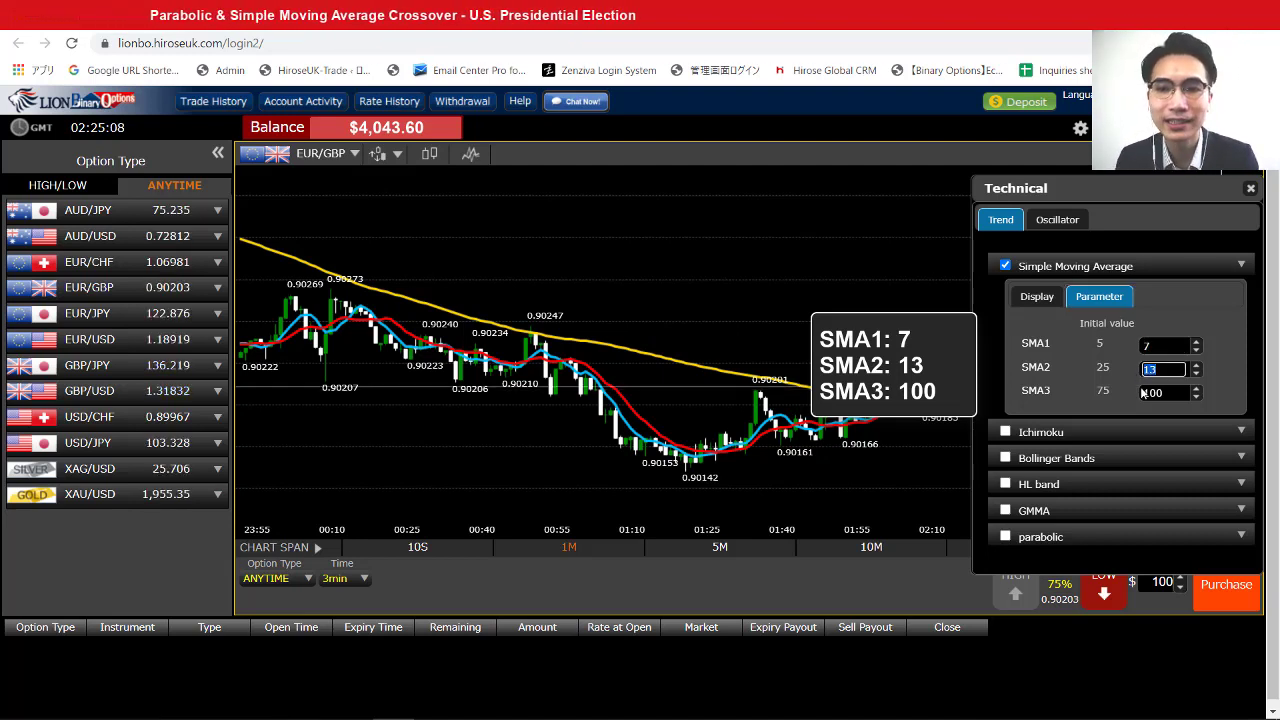
{"action": "double_click", "coordinate": [1146, 393]}
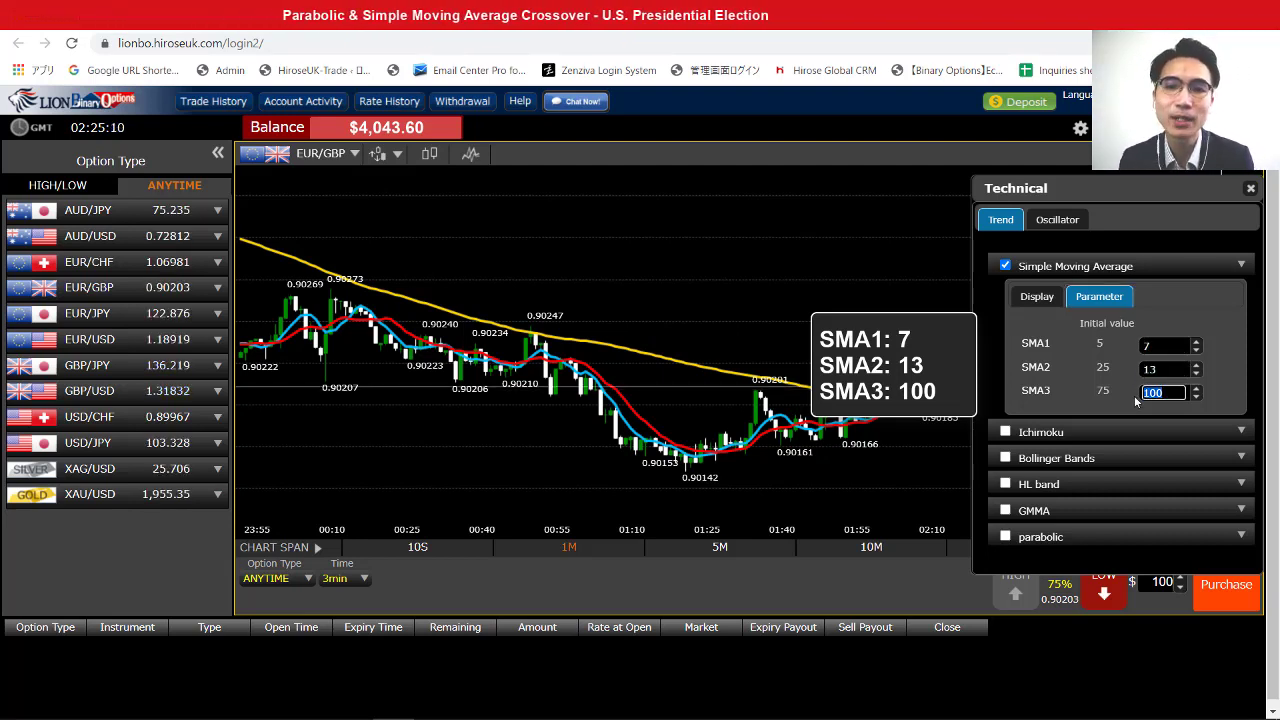
{"action": "double_click", "coordinate": [1150, 369]}
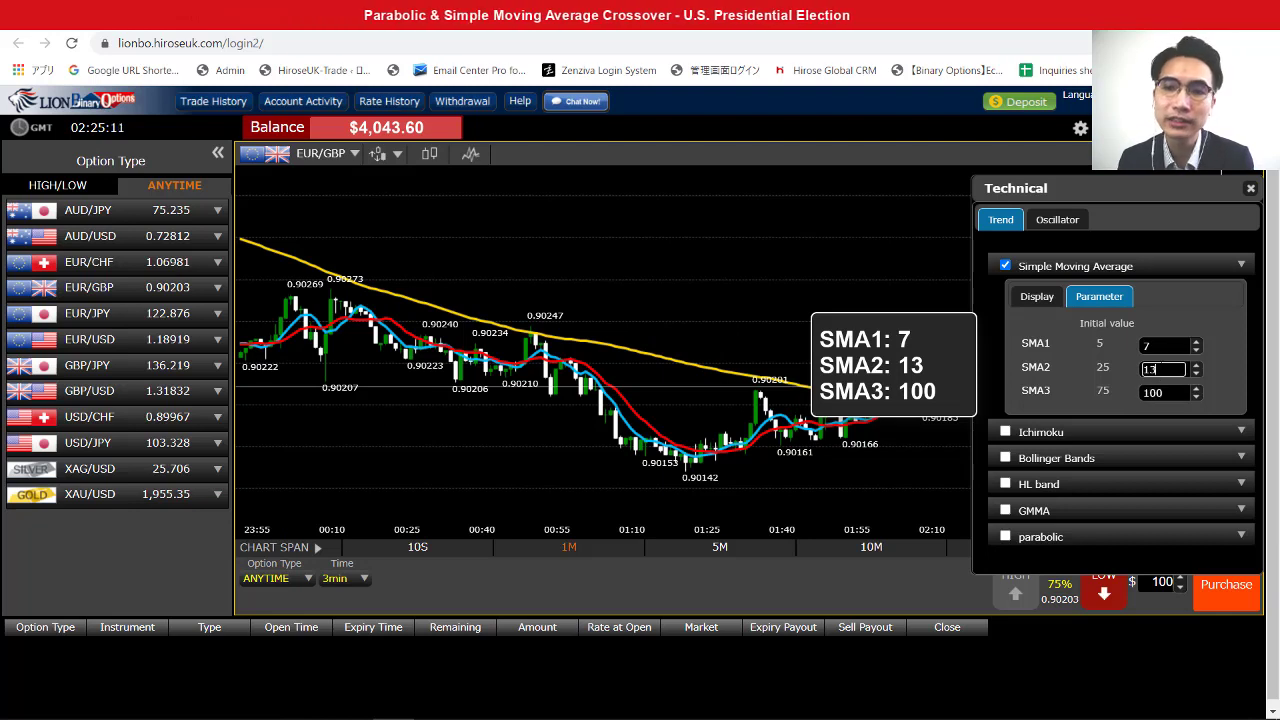
{"action": "double_click", "coordinate": [1146, 369]}
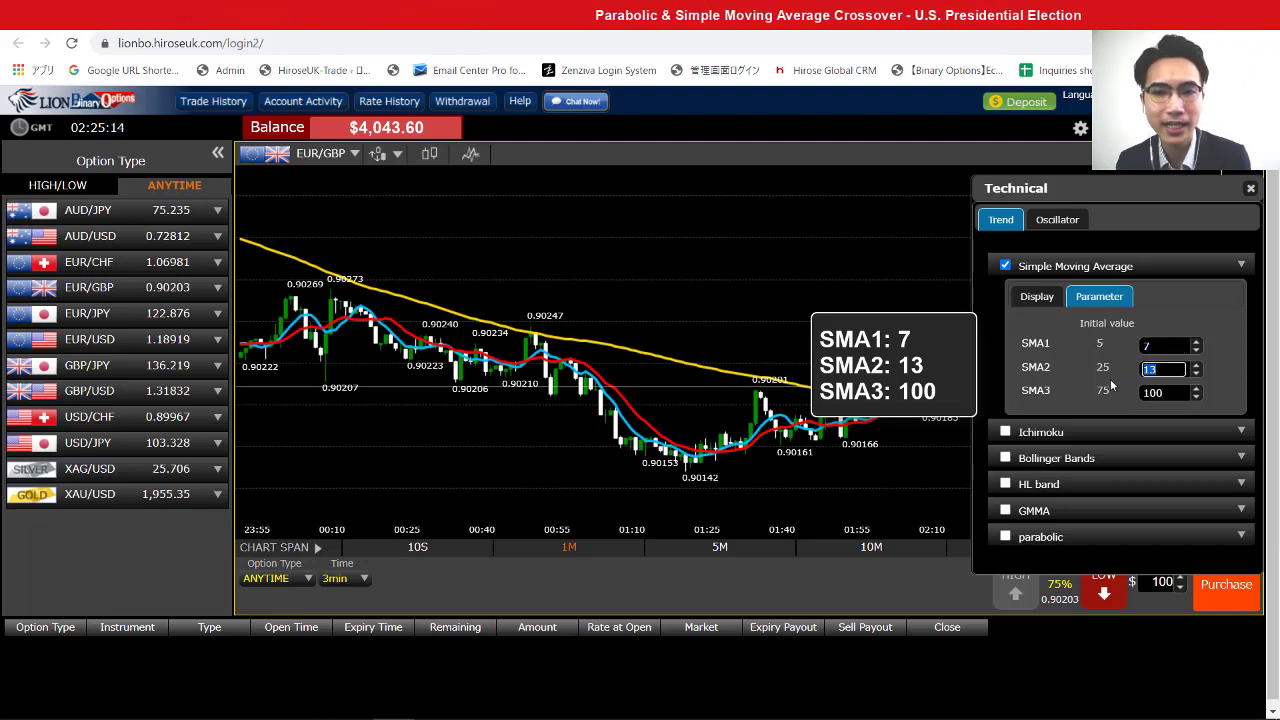
{"action": "key", "text": "Tab"}
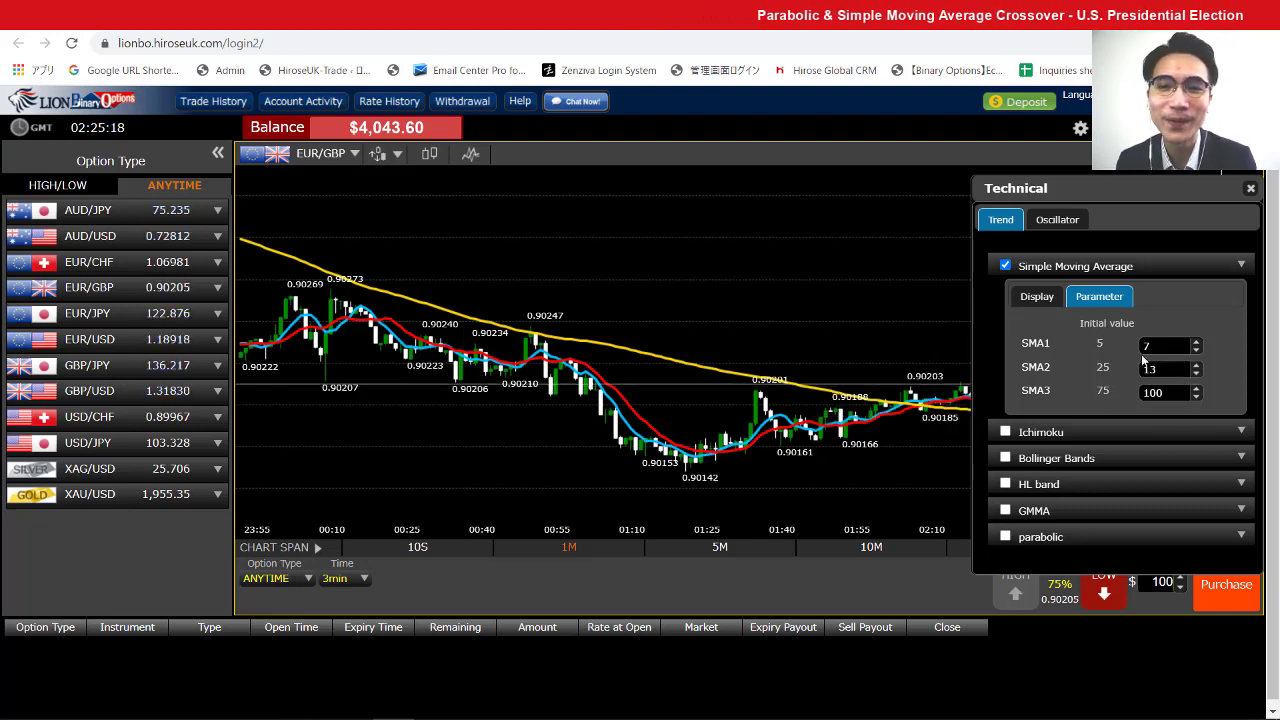
{"action": "left_click", "coordinate": [1005, 536]}
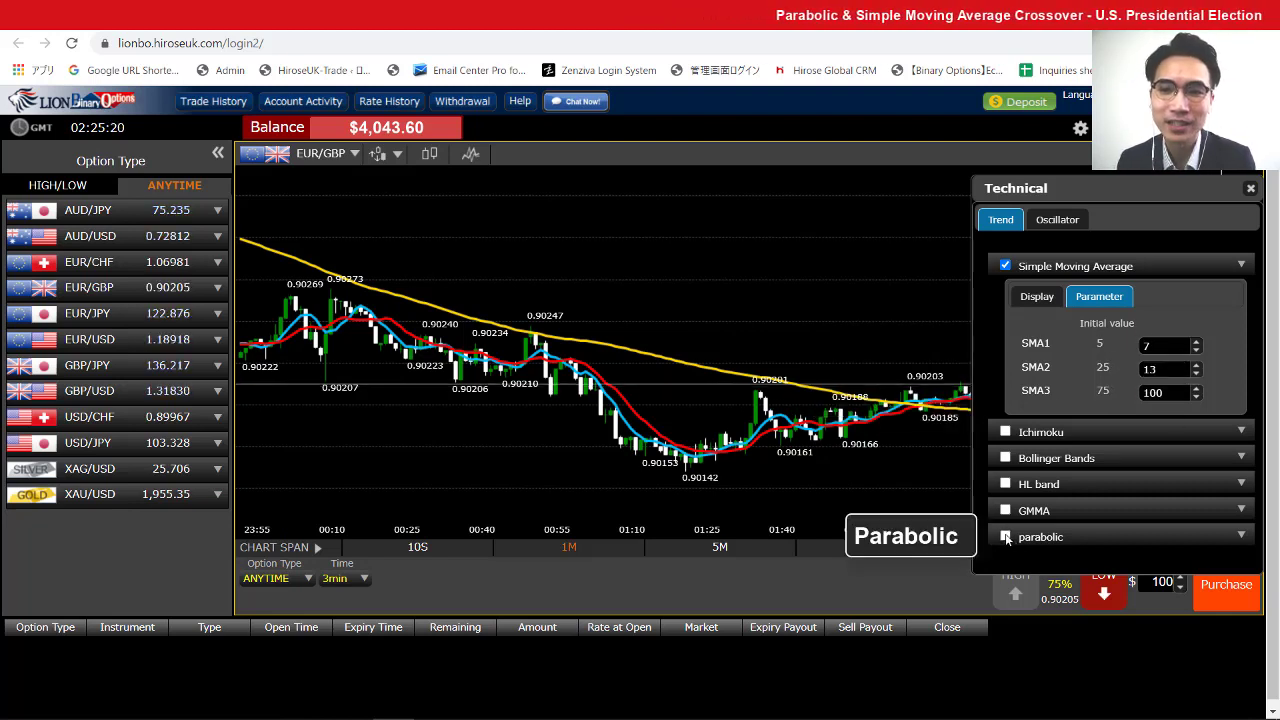
Give the parabolic indicator a Step of 0.05 and a MAX of 0.1.
{"action": "left_click_drag", "start_coordinate": [883, 490], "coordinate": [764, 484]}
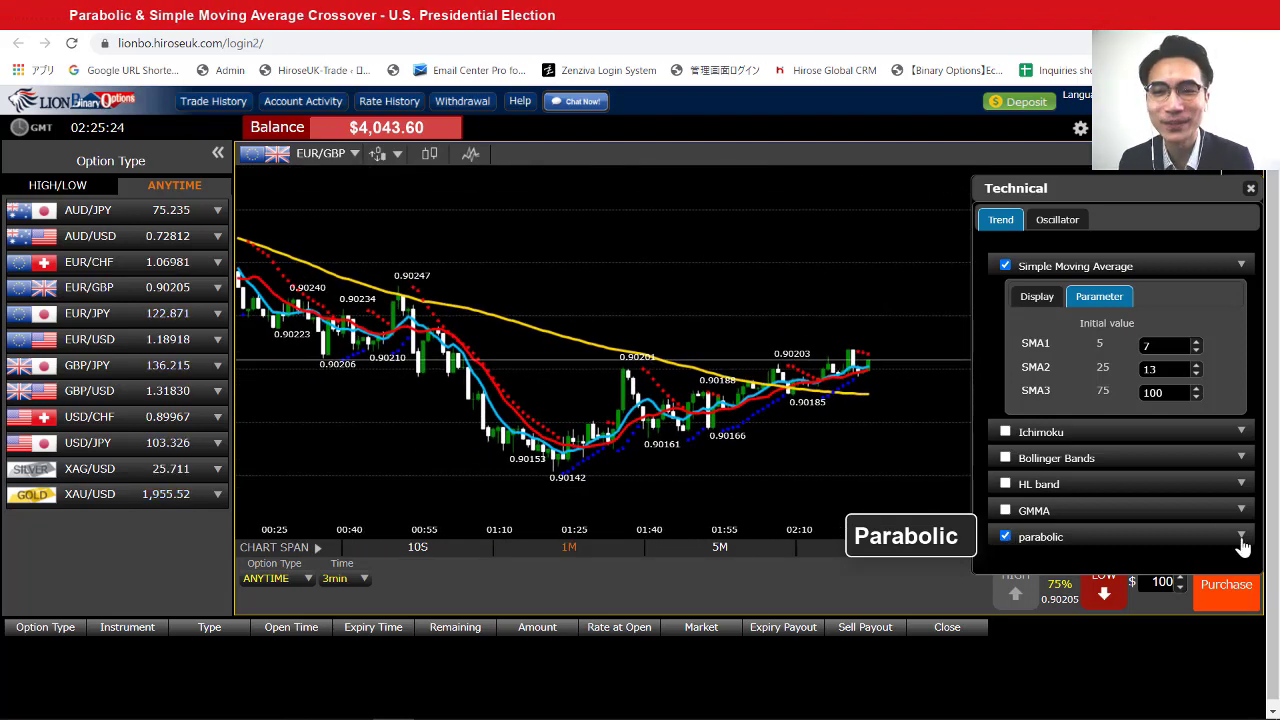
{"action": "left_click", "coordinate": [1241, 538]}
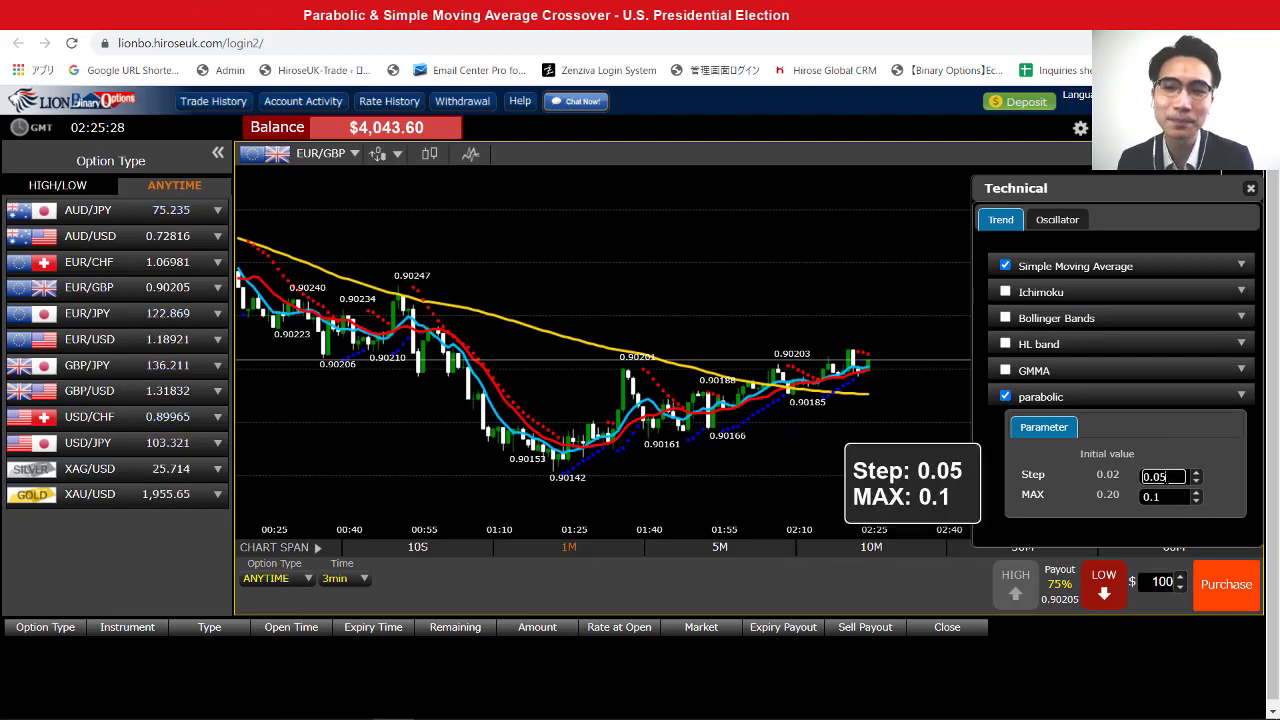
{"action": "double_click", "coordinate": [1160, 476]}
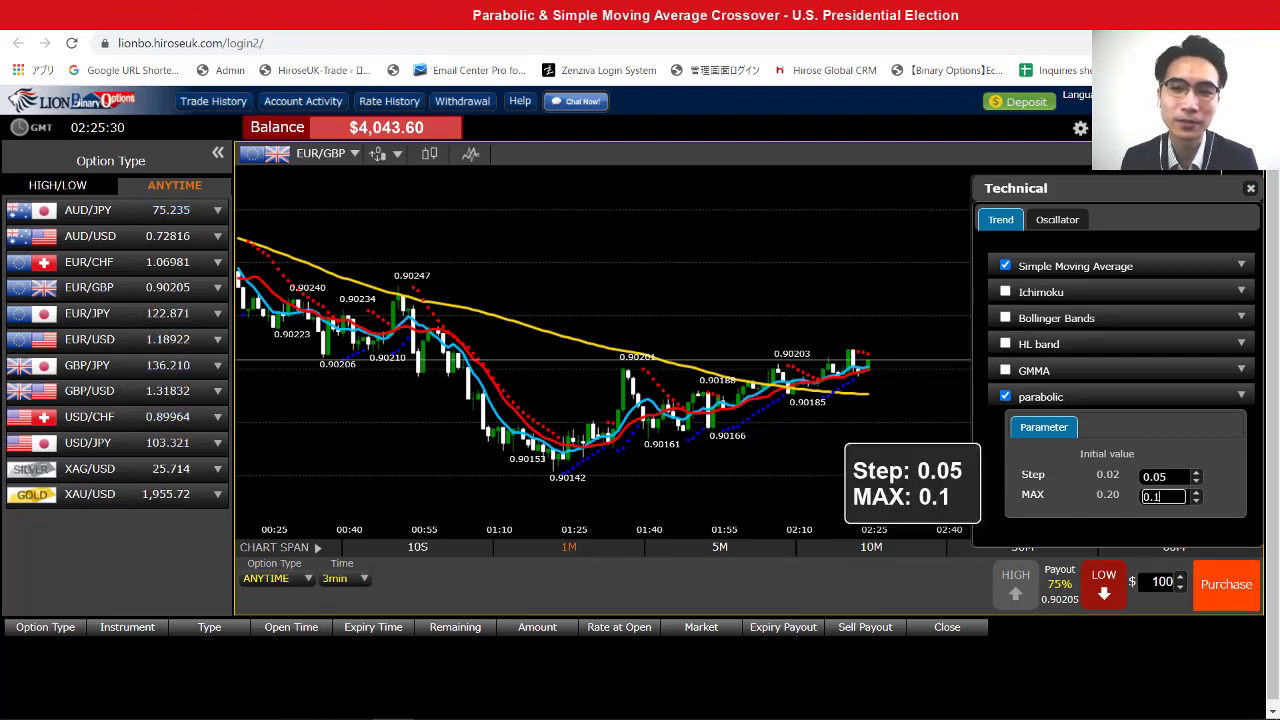
{"action": "key", "text": "Tab"}
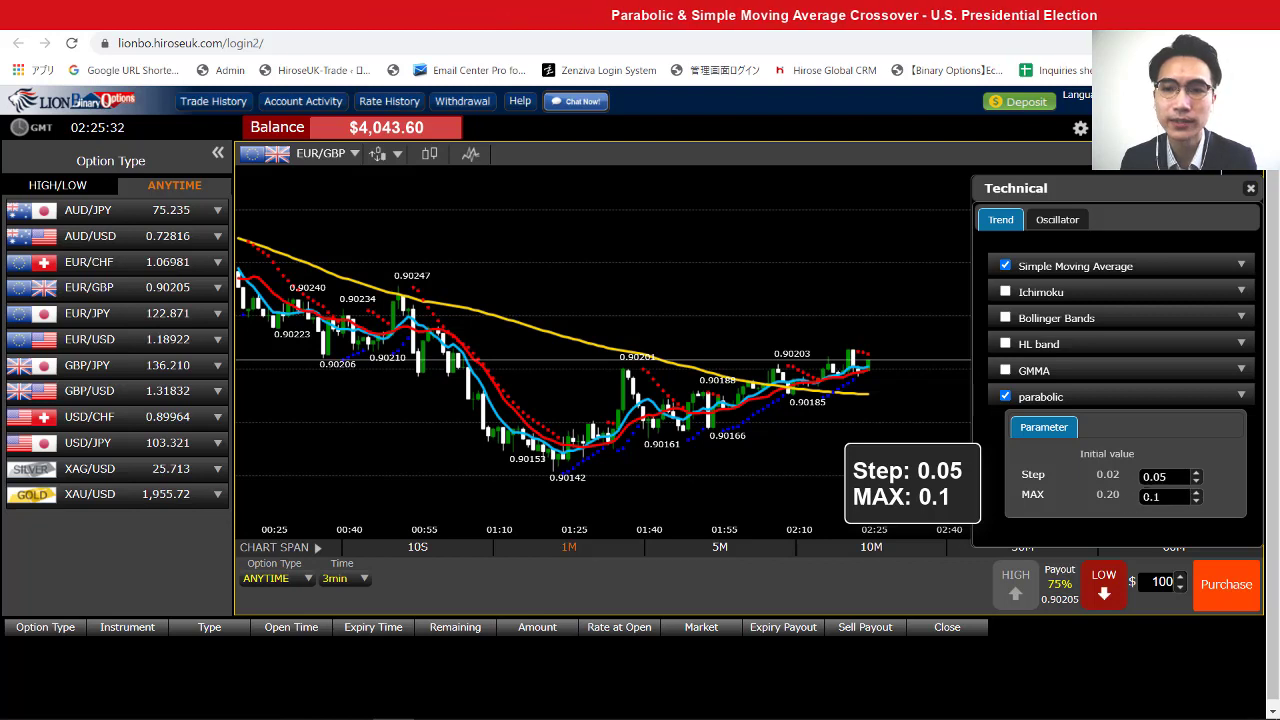
{"action": "key", "text": "shift+Tab"}
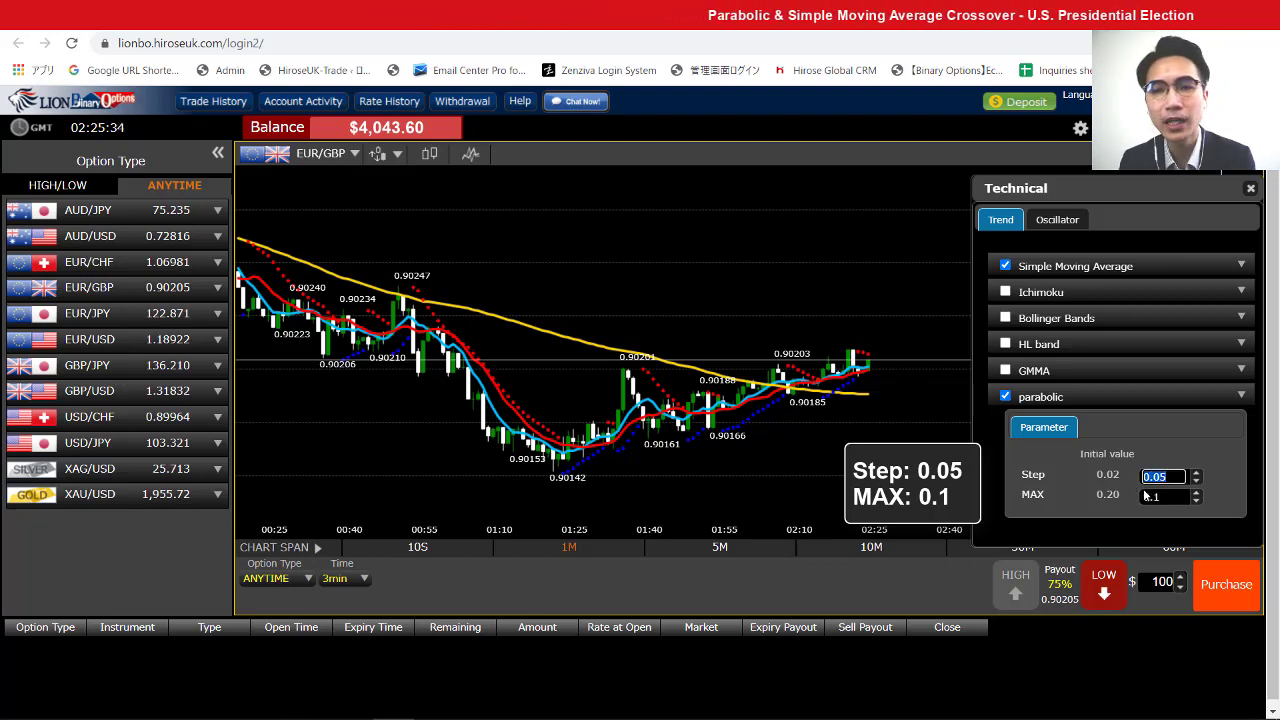
{"action": "key", "text": "Tab"}
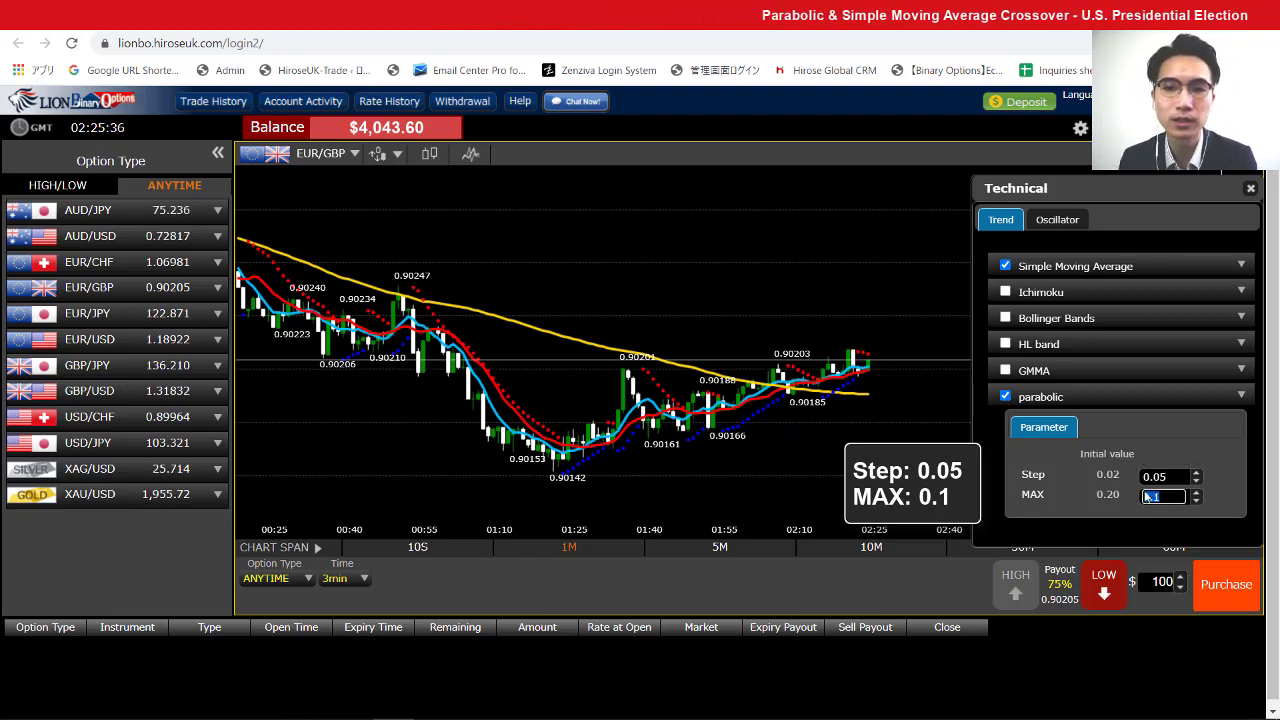
Close the Technical panel to reveal the EUR/GBP chart with SMA and parabolic lines.
{"action": "left_click", "coordinate": [1250, 188]}
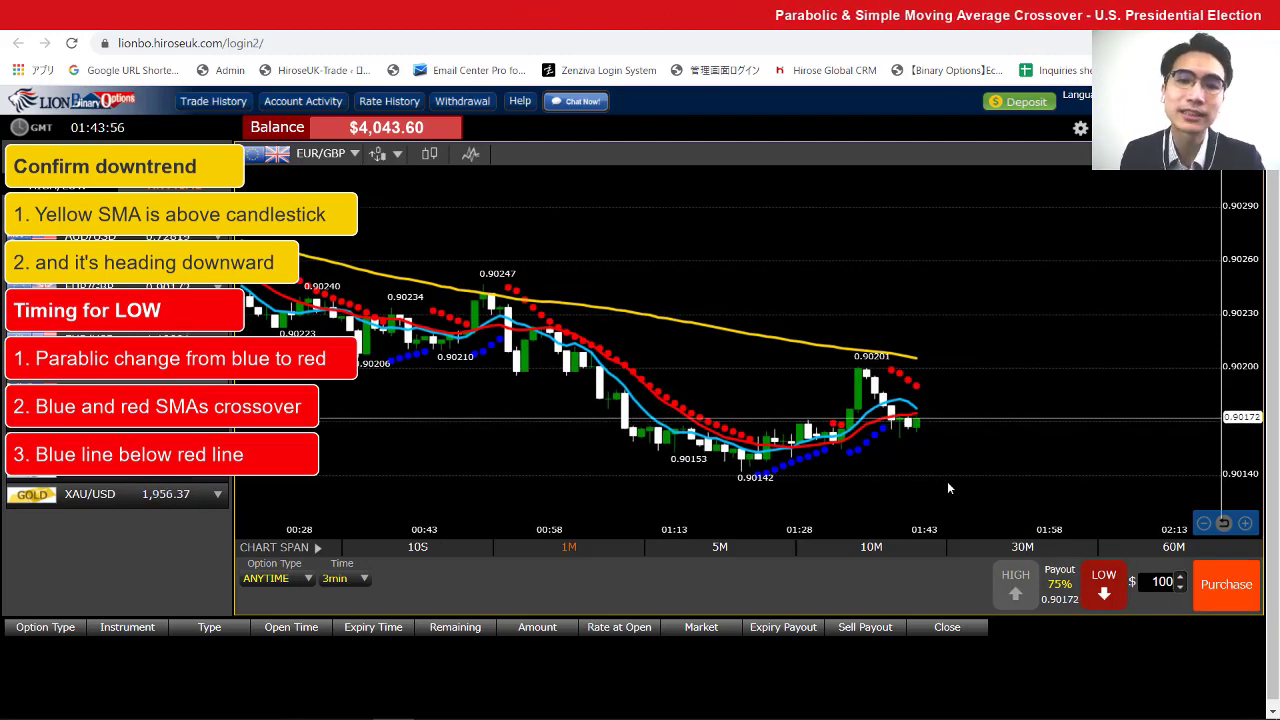
Purchase a $100, 3min LOW option on EUR/GBP.
{"action": "left_click", "coordinate": [1226, 584]}
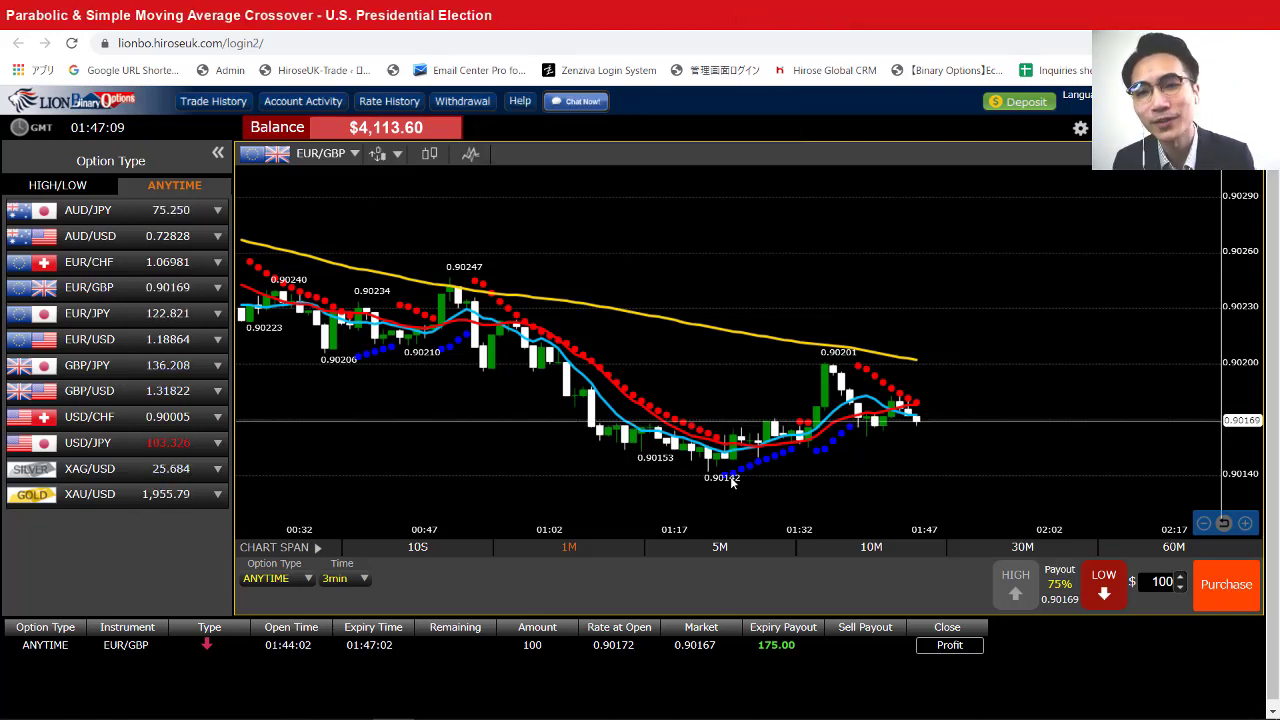
Change the chart's currency pair from EUR/GBP to GBP/JPY.
{"action": "left_click", "coordinate": [312, 165]}
{"action": "left_click", "coordinate": [329, 160]}
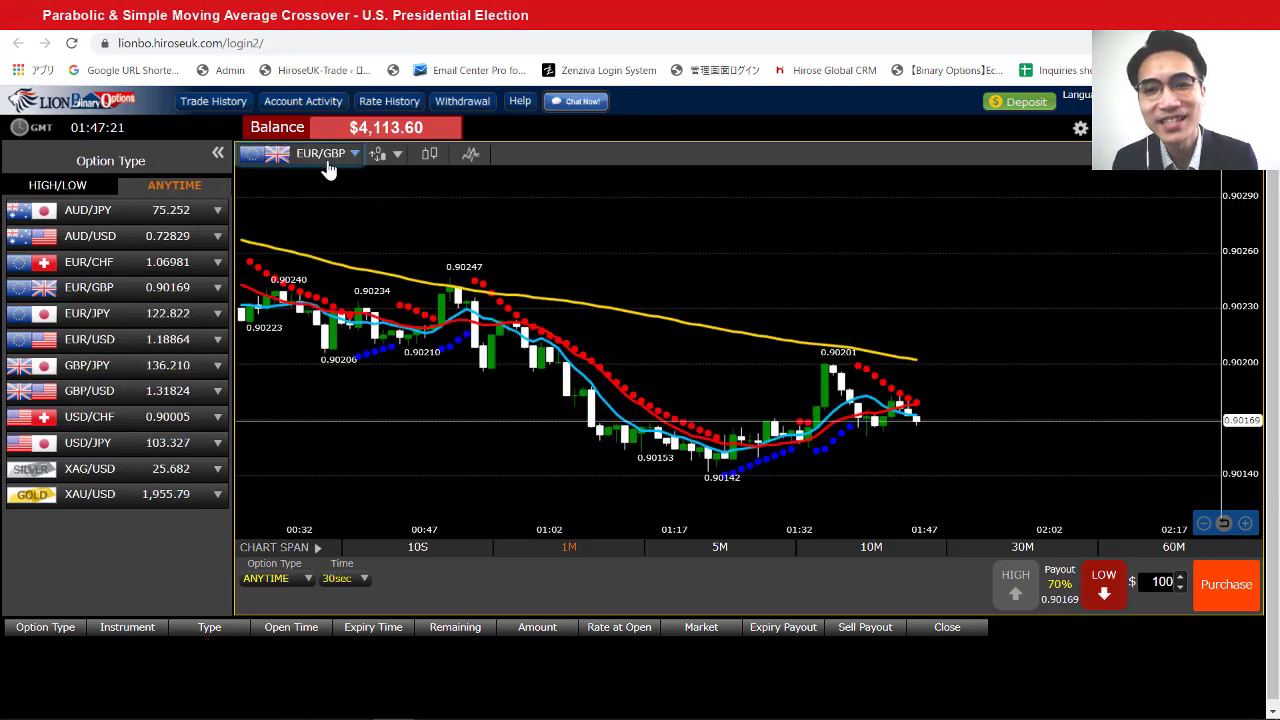
{"action": "left_click", "coordinate": [329, 155]}
{"action": "left_click", "coordinate": [320, 263]}
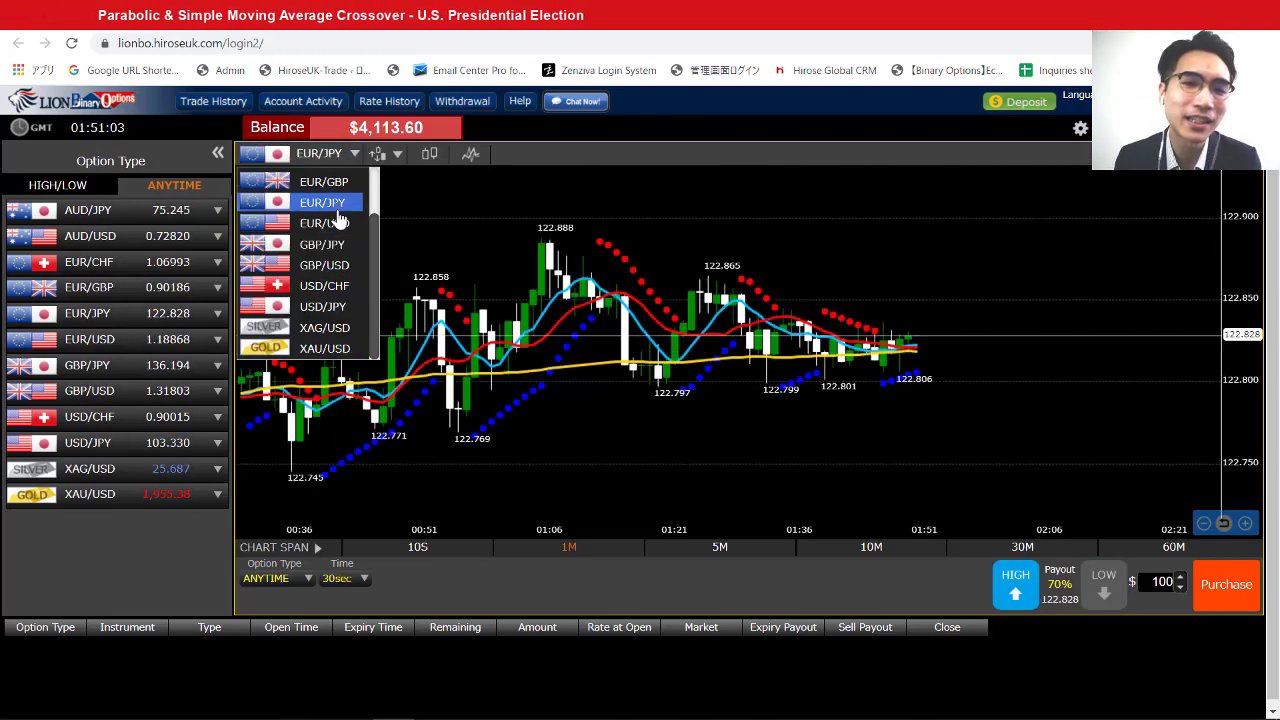
{"action": "left_click", "coordinate": [320, 180]}
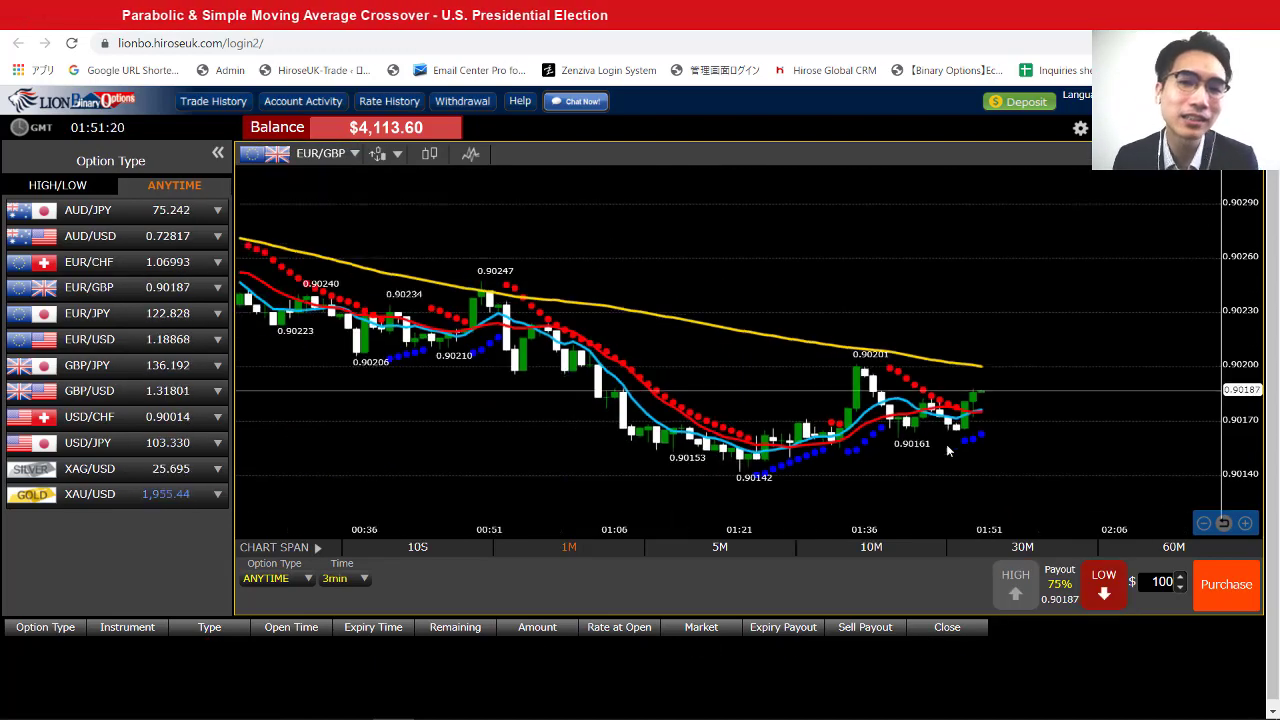
{"action": "left_click", "coordinate": [318, 153]}
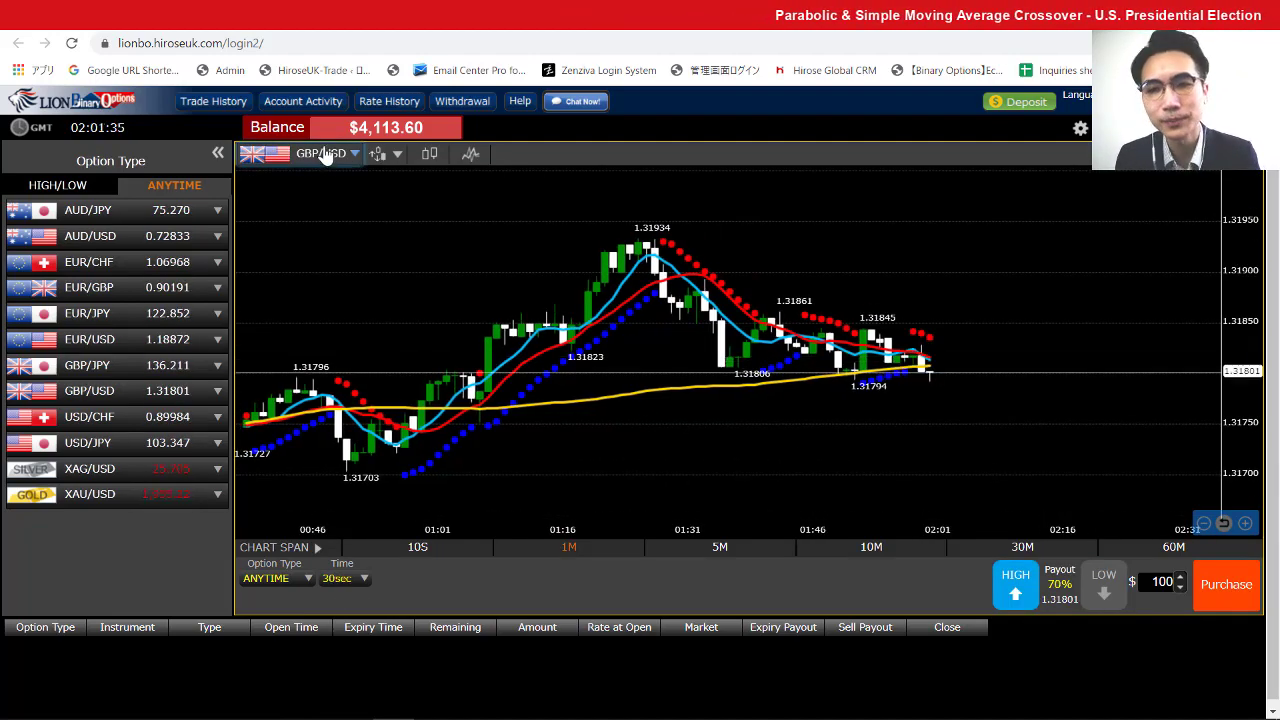
{"action": "left_click", "coordinate": [326, 156]}
{"action": "left_click", "coordinate": [330, 242]}
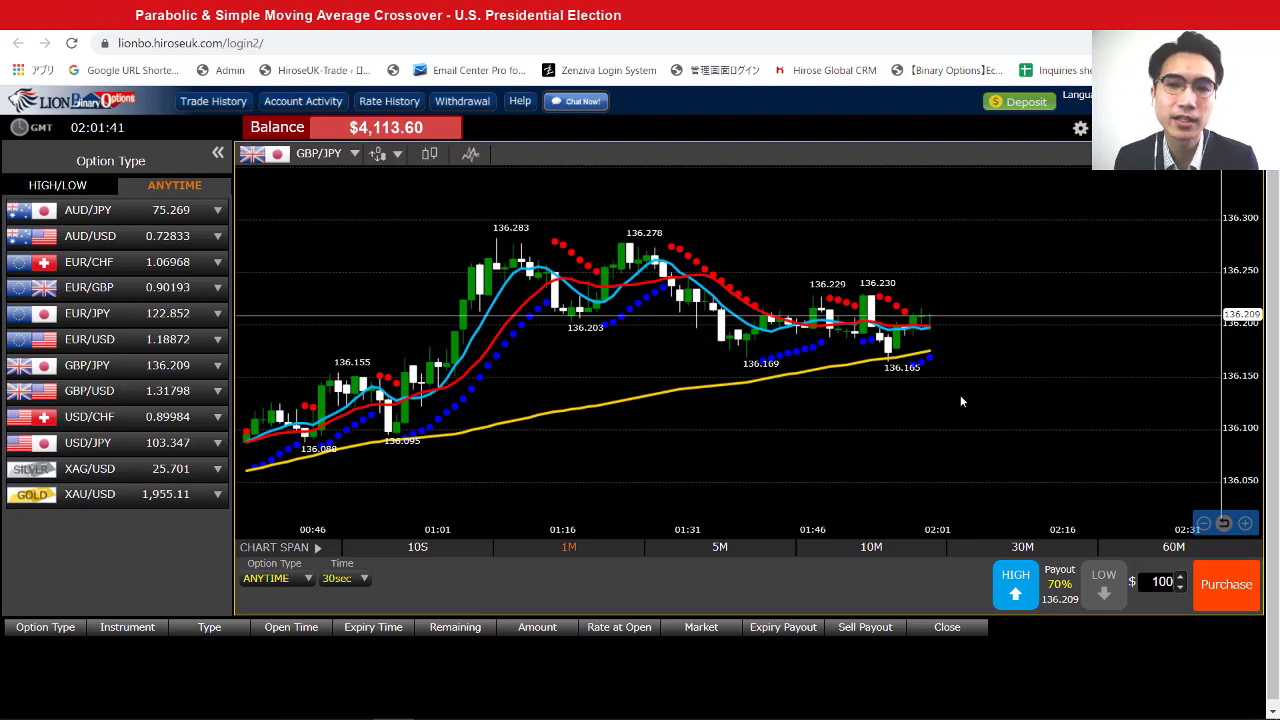
Set the expiry to 3min and purchase a $100 HIGH option on GBP/JPY.
{"action": "left_click", "coordinate": [343, 578]}
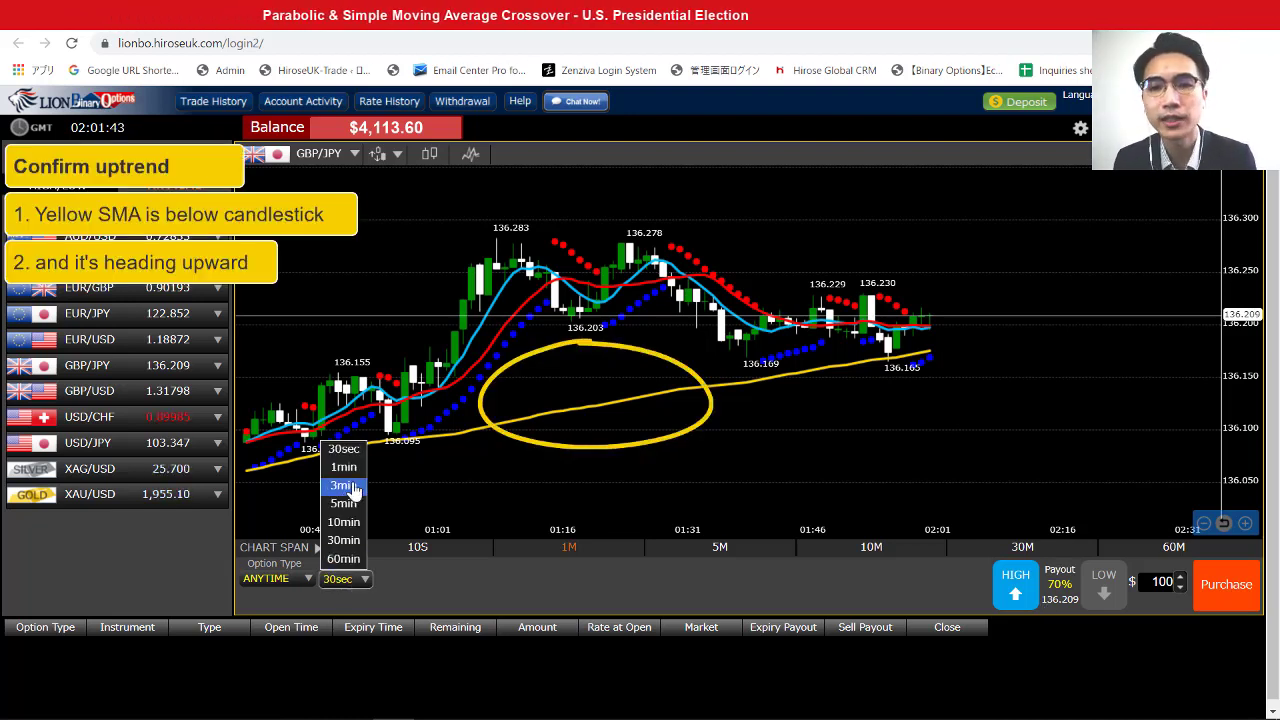
{"action": "left_click", "coordinate": [346, 486]}
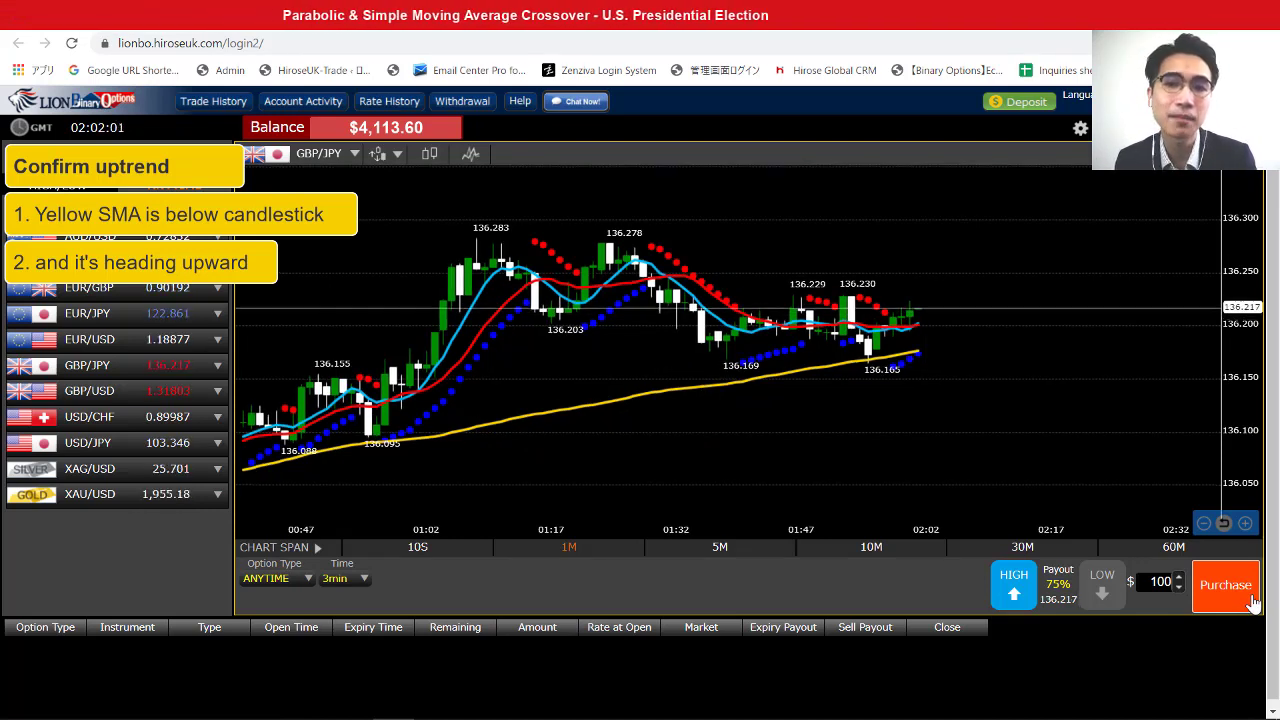
{"action": "left_click", "coordinate": [1226, 585]}
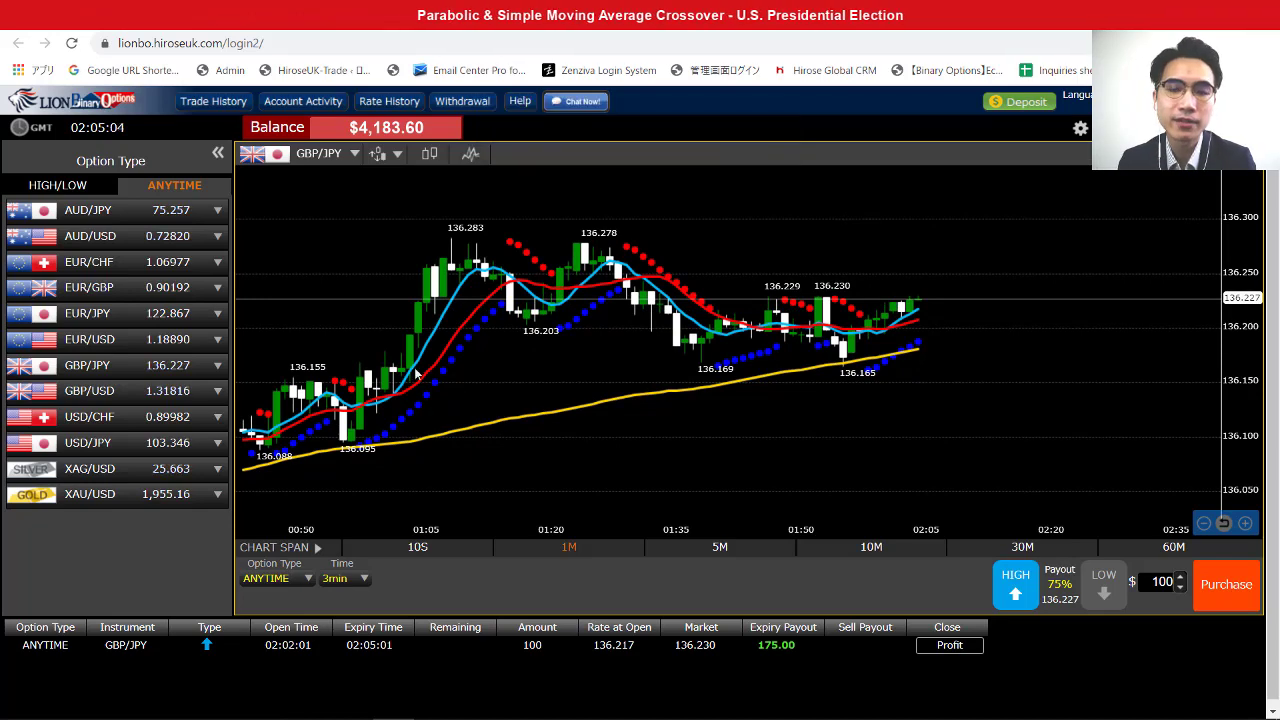
Open the Trade History page from the top menu bar.
{"action": "left_click", "coordinate": [213, 101]}
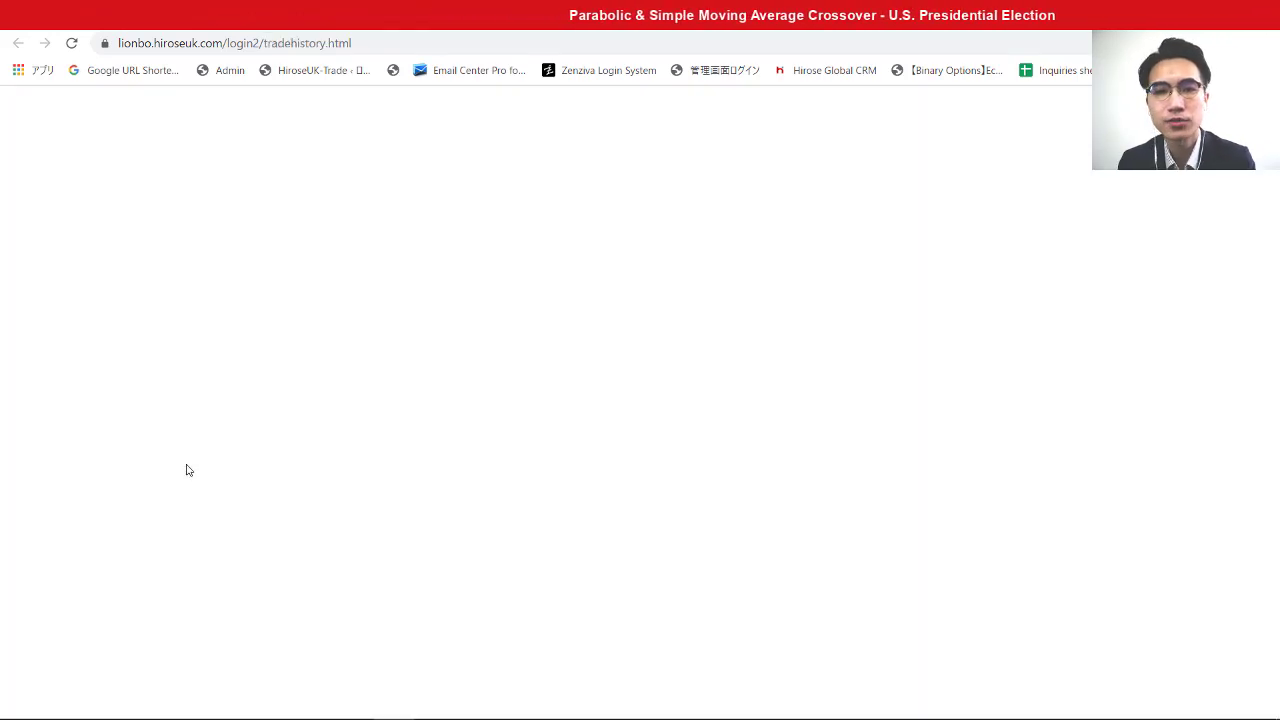